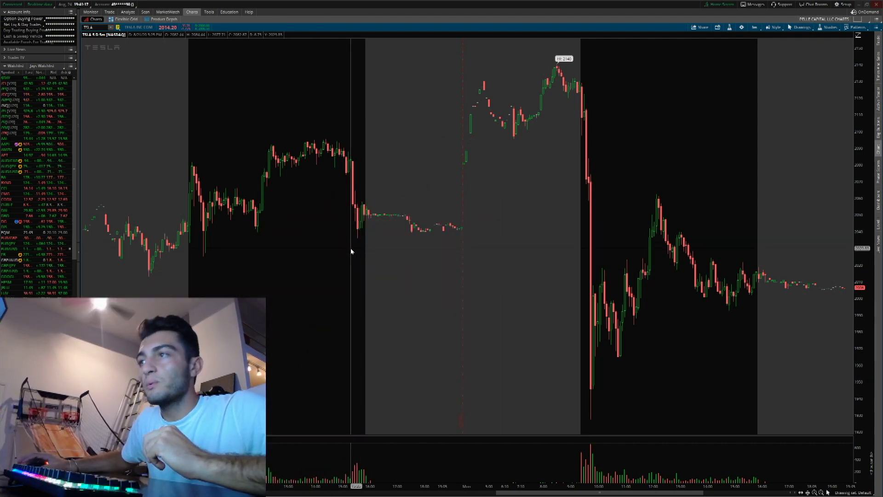
Step: Briefly show and hide the Active Trader ladder, then list the saved chart grid layouts
click(92, 27)
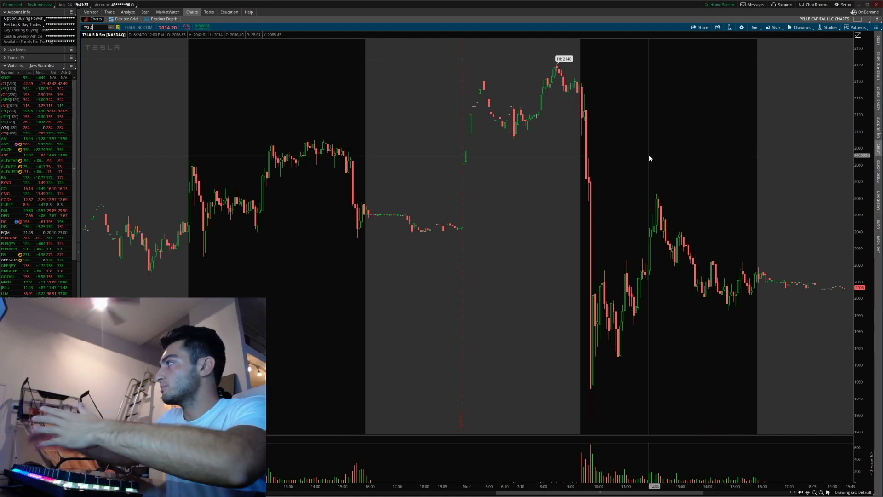
click(878, 99)
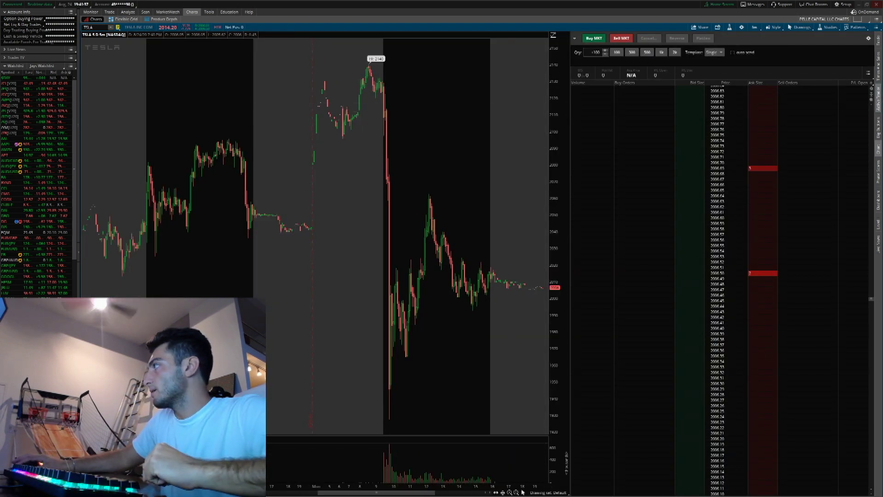
click(879, 99)
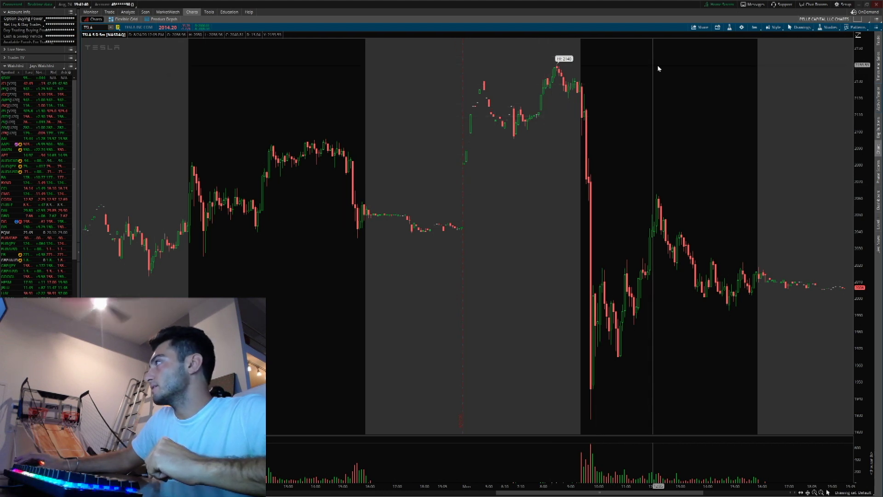
click(859, 20)
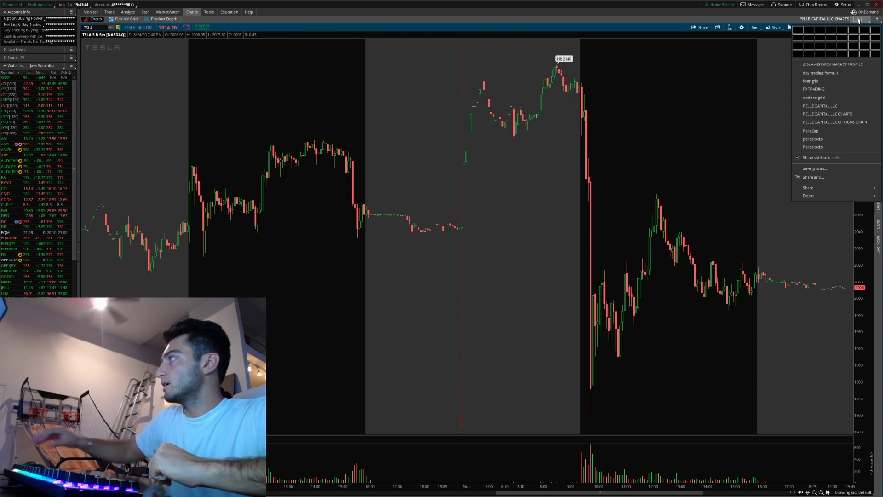
Step: Switch to a two-chart grid, widen the TSLA pane, and select the empty right pane
click(809, 31)
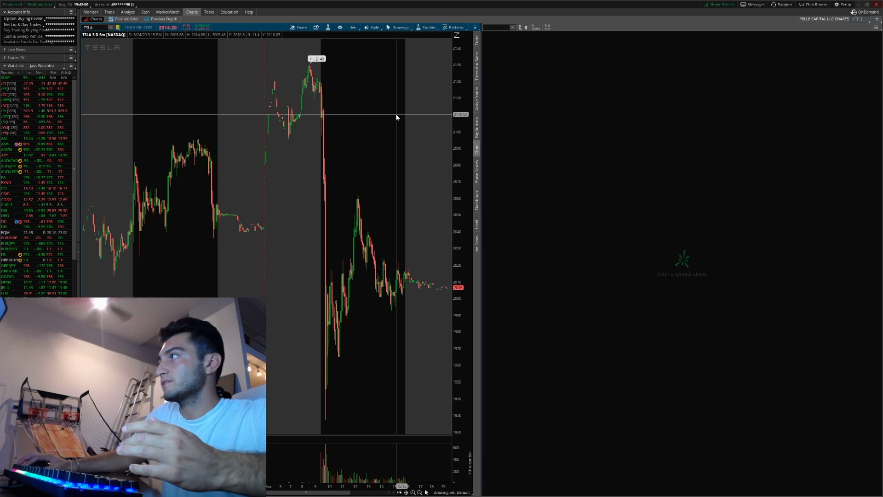
drag(481, 112, 657, 120)
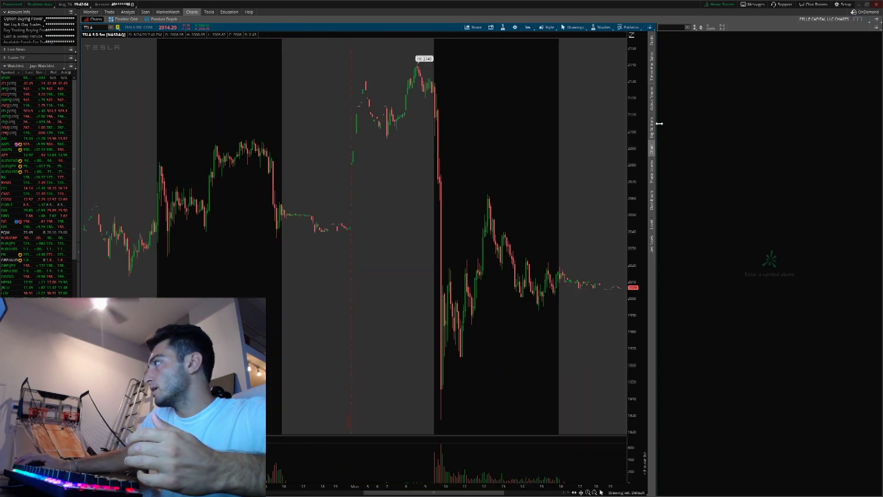
click(661, 124)
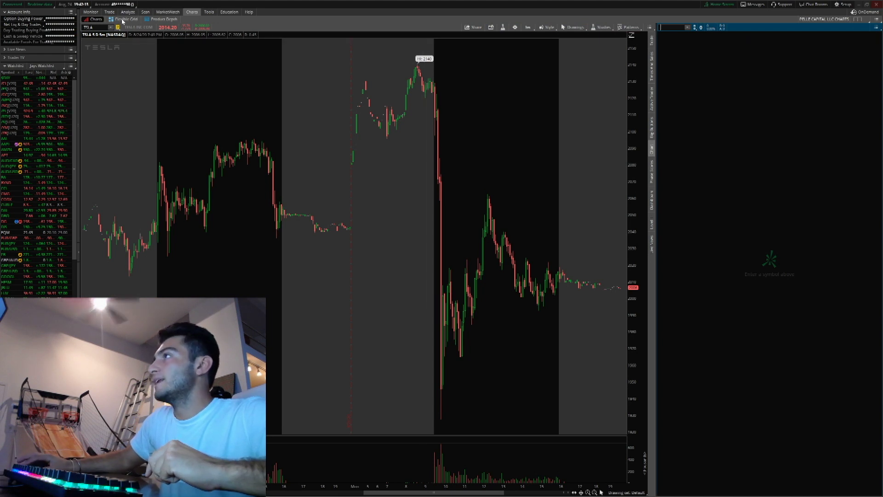
mouse_move(113, 15)
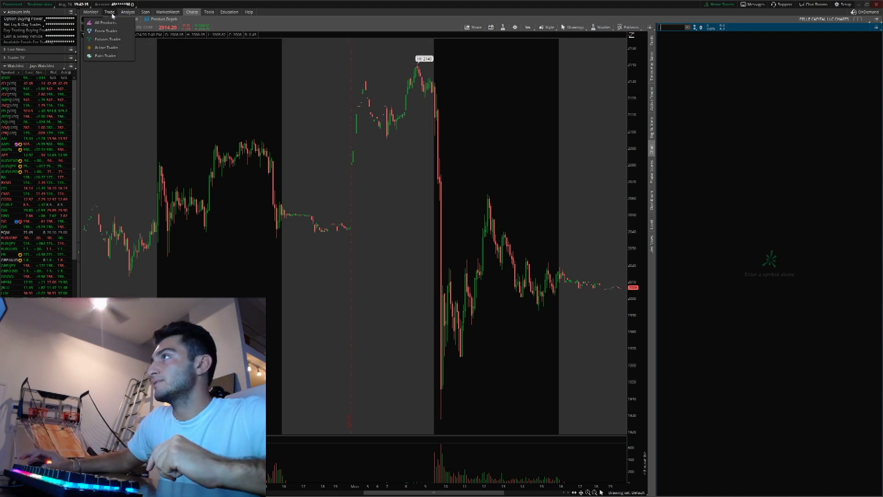
click(112, 15)
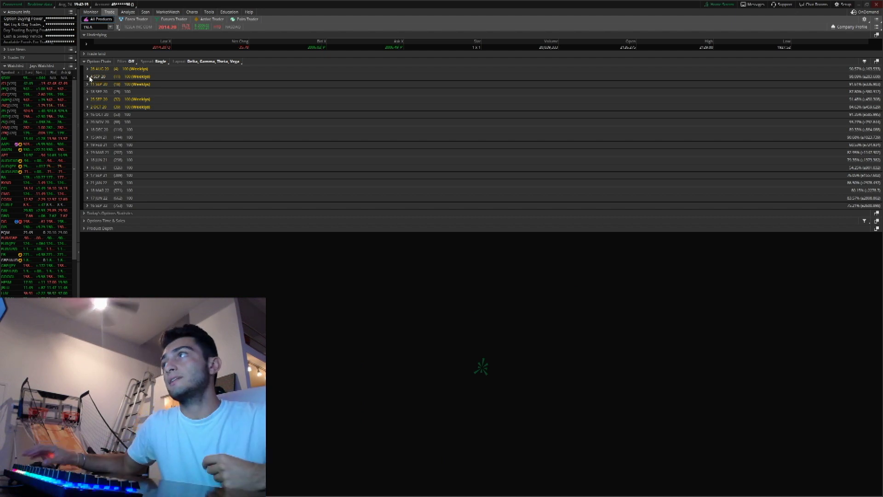
click(192, 12)
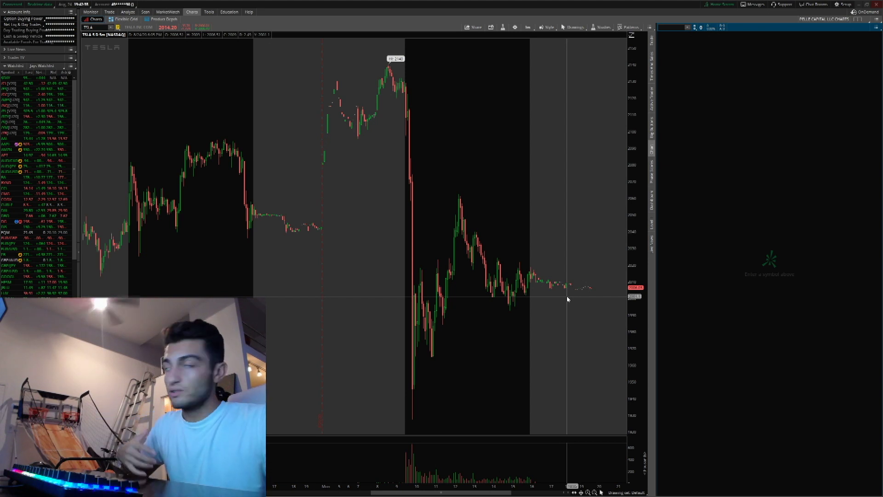
Step: Expand the TSLA 28 AUG 20 weekly expiration in the option chain and scroll to the 2000 strikes
click(109, 12)
click(88, 71)
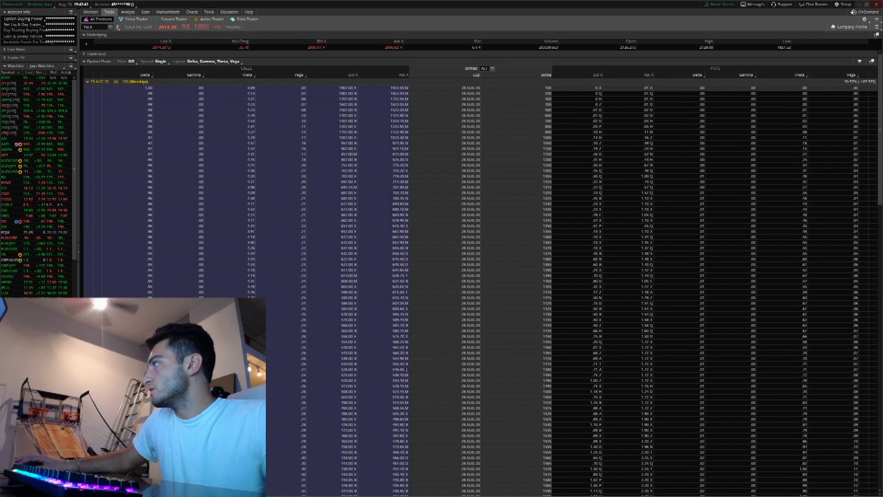
drag(882, 90, 877, 213)
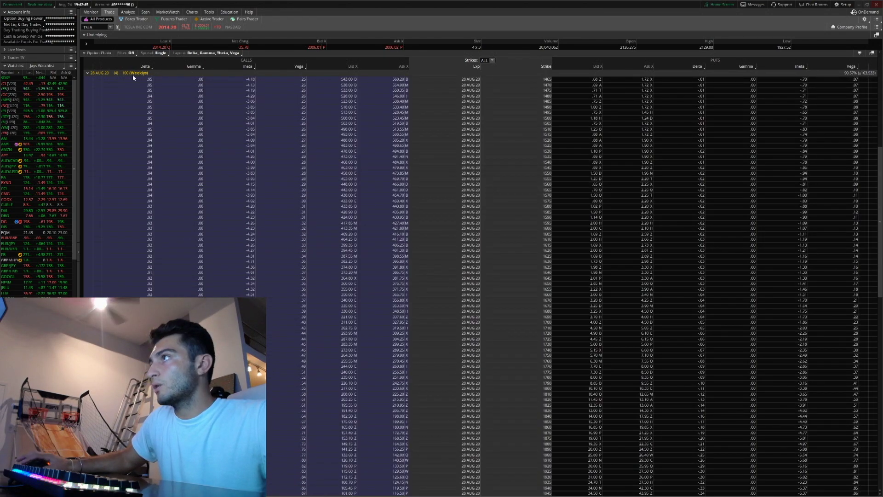
scroll(330, 190, down, 5)
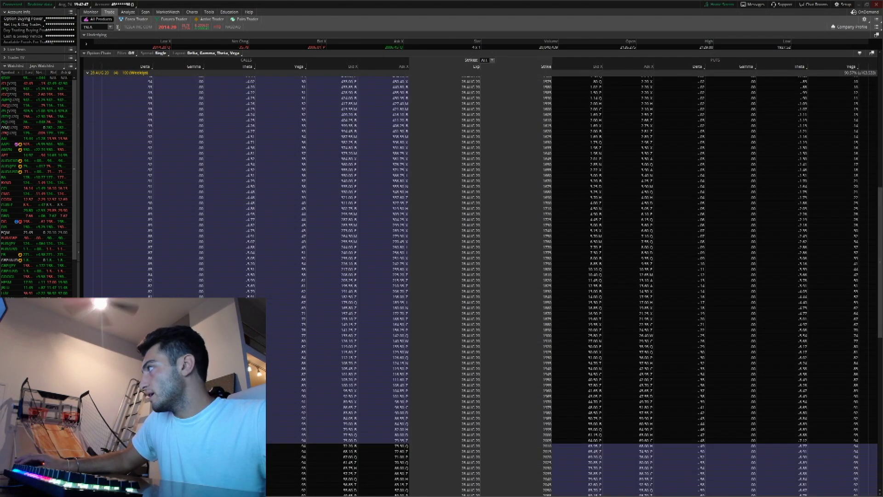
scroll(880, 230, down, 5)
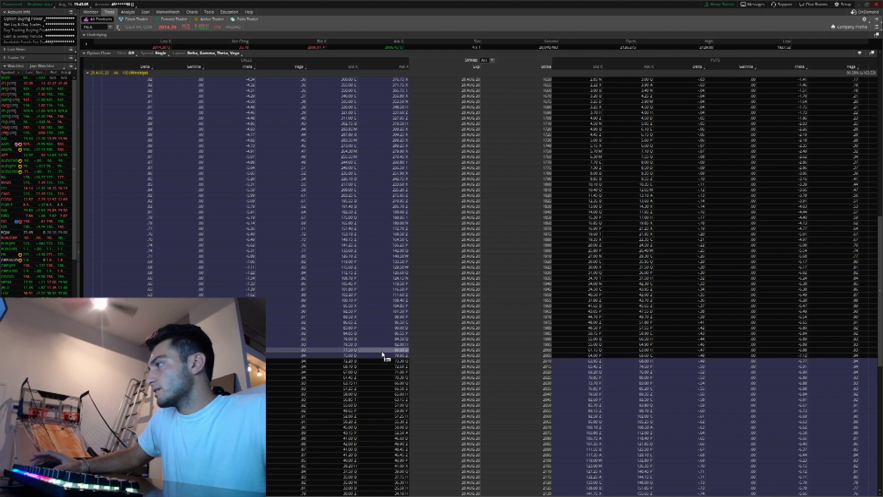
Step: Send the 28 AUG 20 2000-strike TSLA call to the red link group and return to Charts
right_click(382, 354)
click(459, 341)
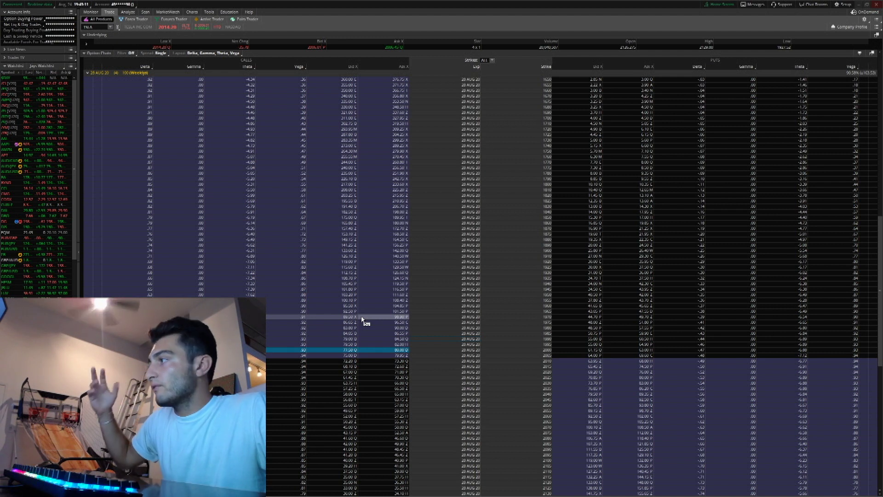
right_click(392, 351)
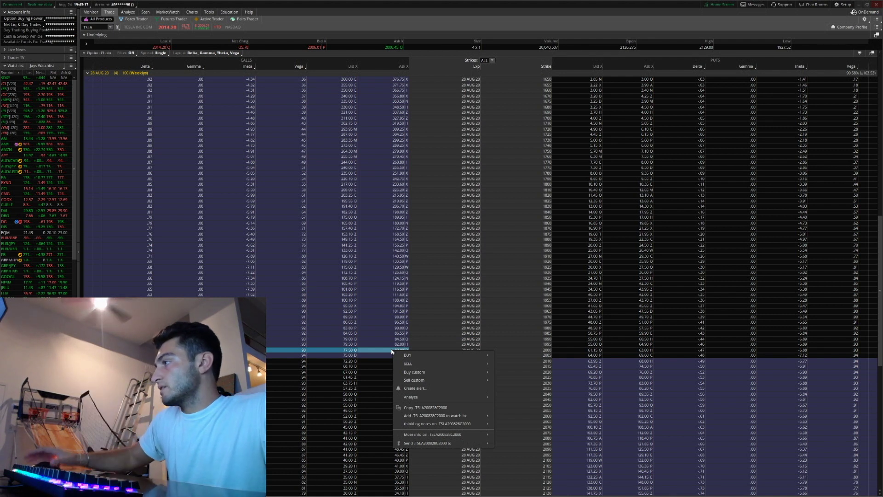
mouse_move(433, 443)
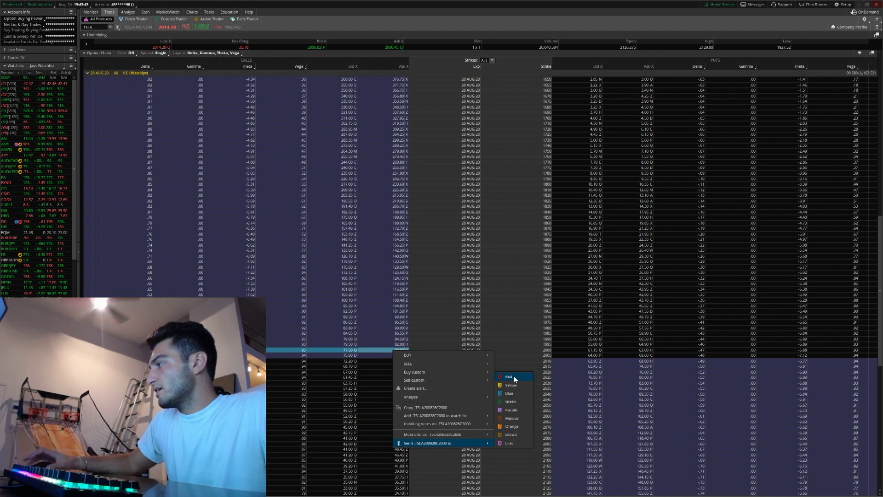
right_click(385, 353)
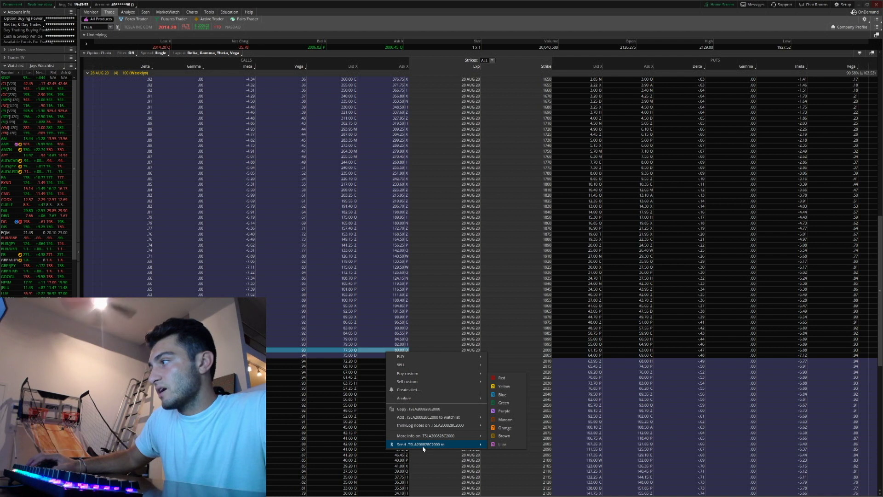
click(505, 377)
click(192, 12)
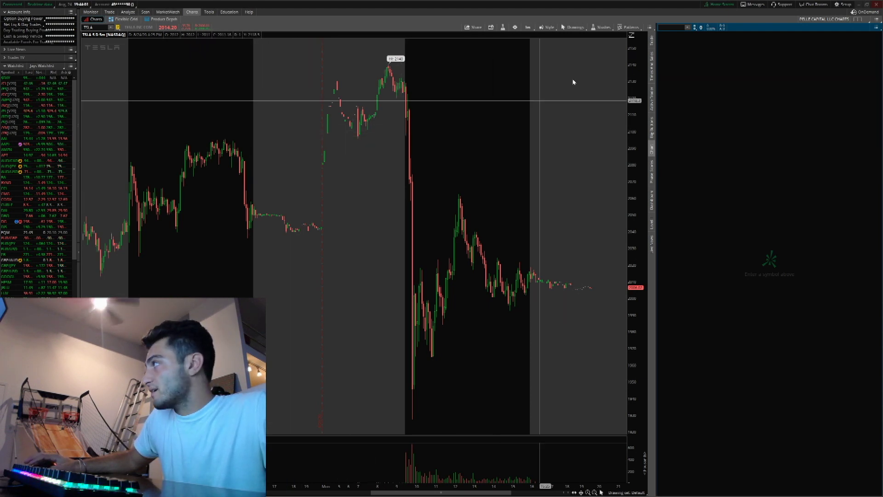
Step: Link the right chart pane to the red group so it carries the 2000 call, and clear its option chart
click(695, 27)
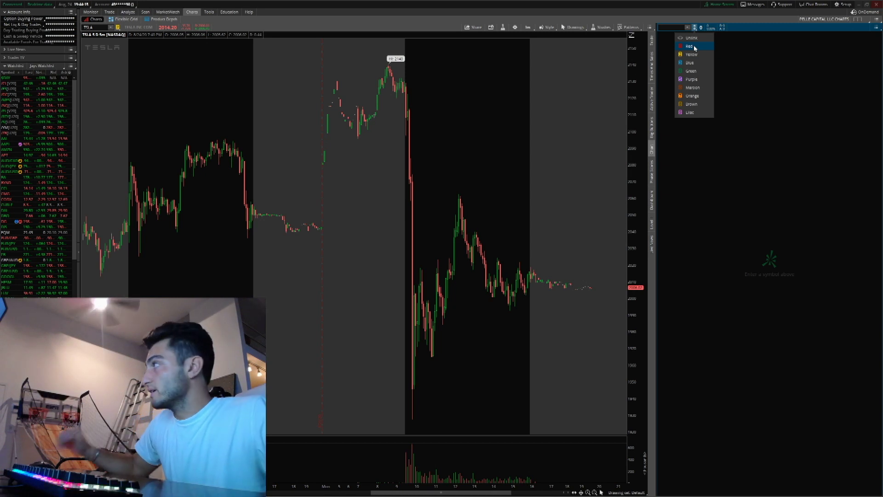
click(690, 46)
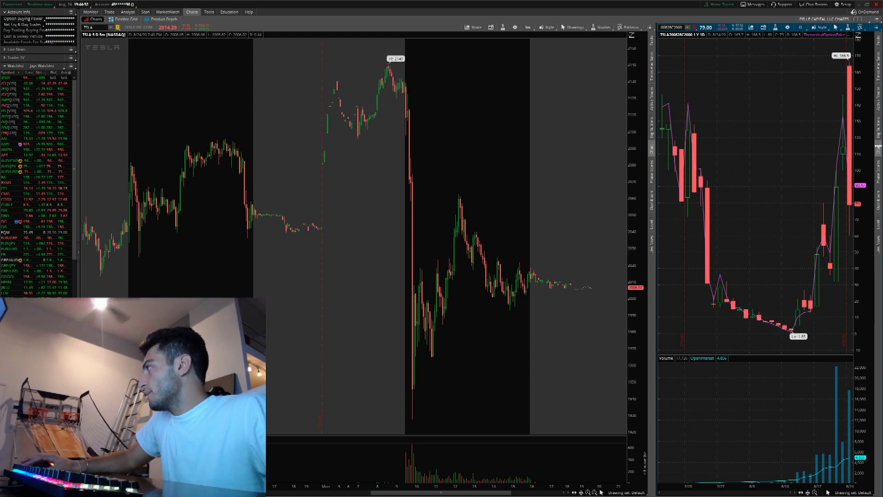
click(879, 150)
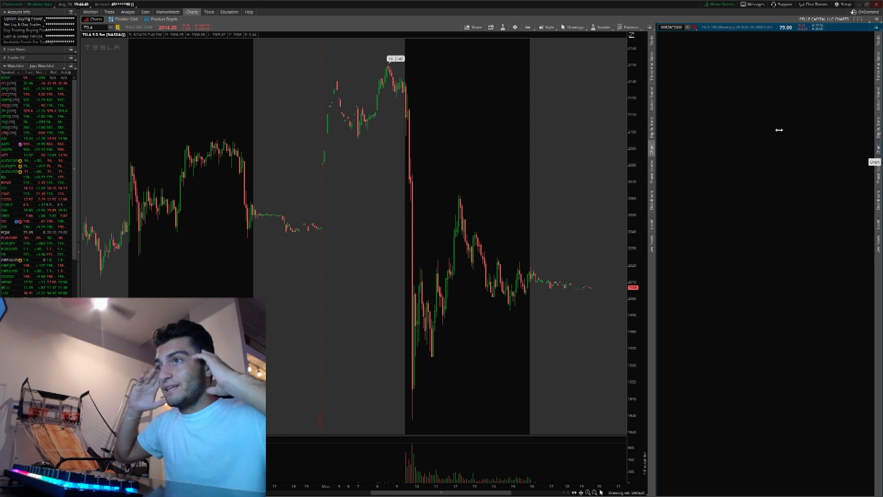
Step: Show the Active Trader ladder for the 2000 call with a Level II table beneath, resizing the split
click(877, 106)
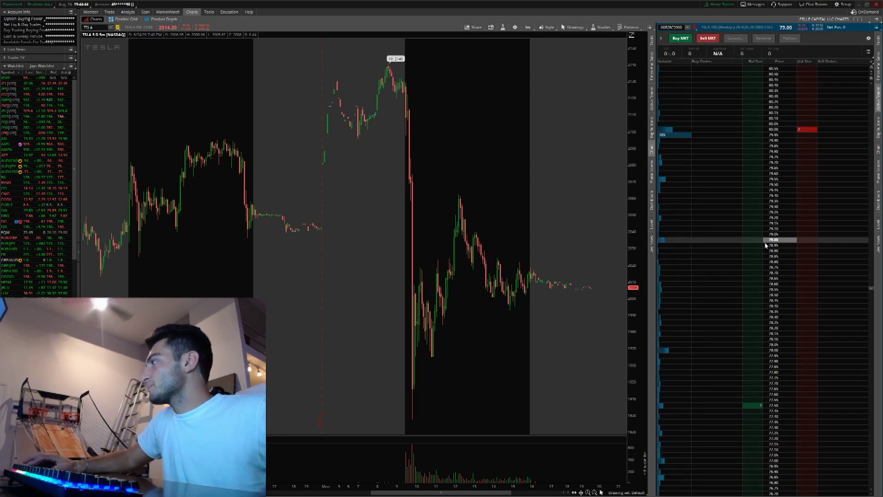
click(878, 223)
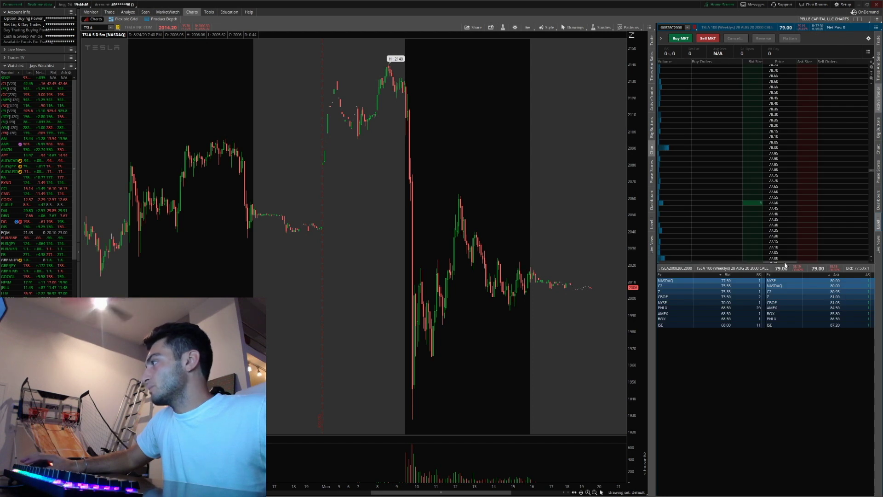
drag(776, 264, 778, 435)
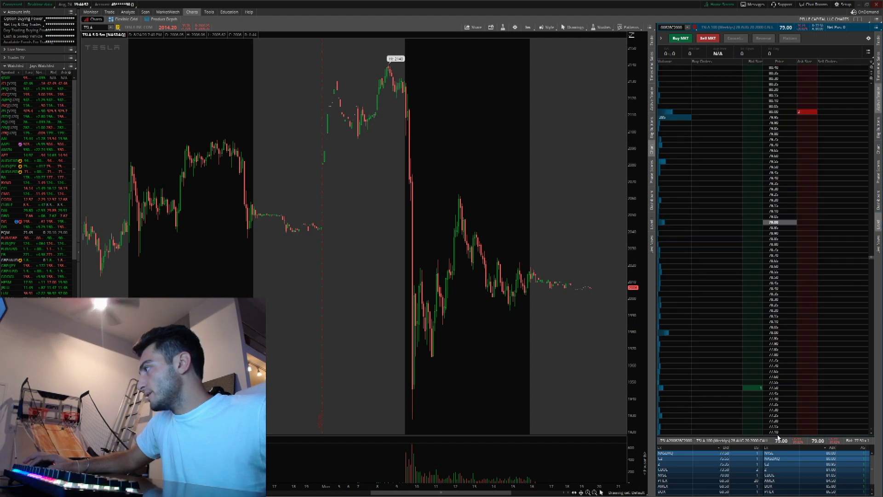
drag(776, 434, 773, 423)
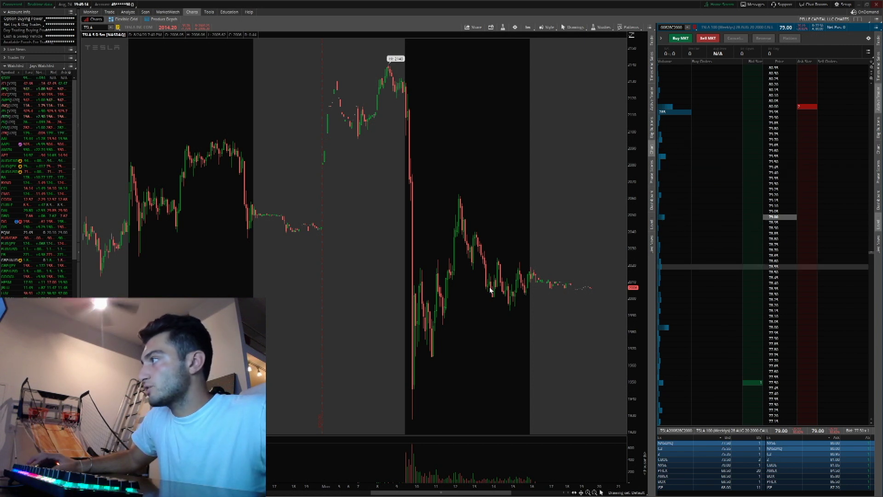
Step: Zoom the TSLA chart to a recent time range and expand the ladder's quantity/template row
drag(279, 259, 612, 260)
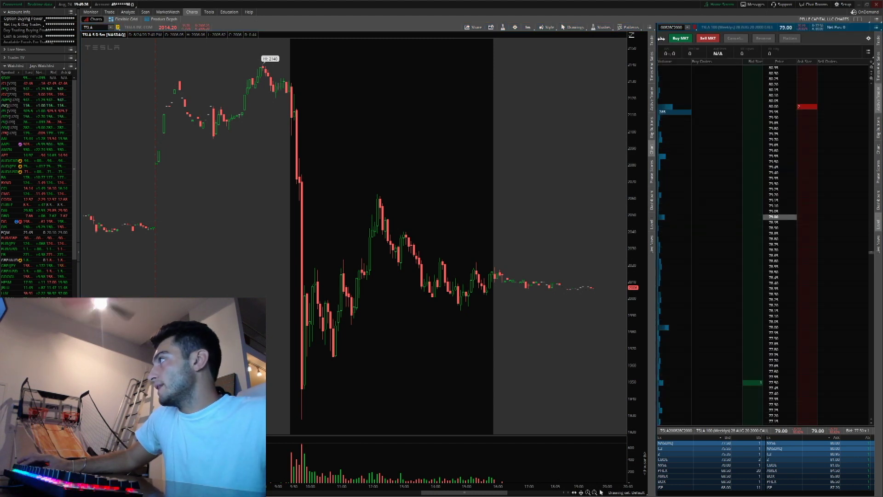
click(662, 38)
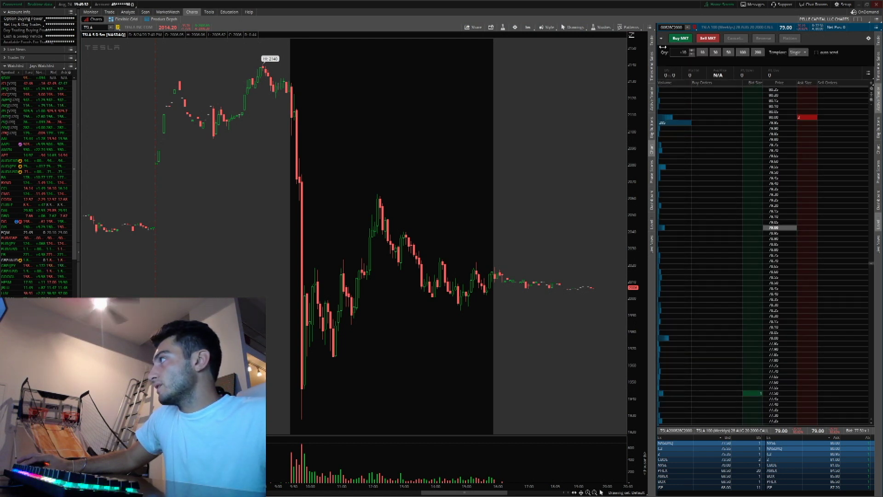
click(869, 38)
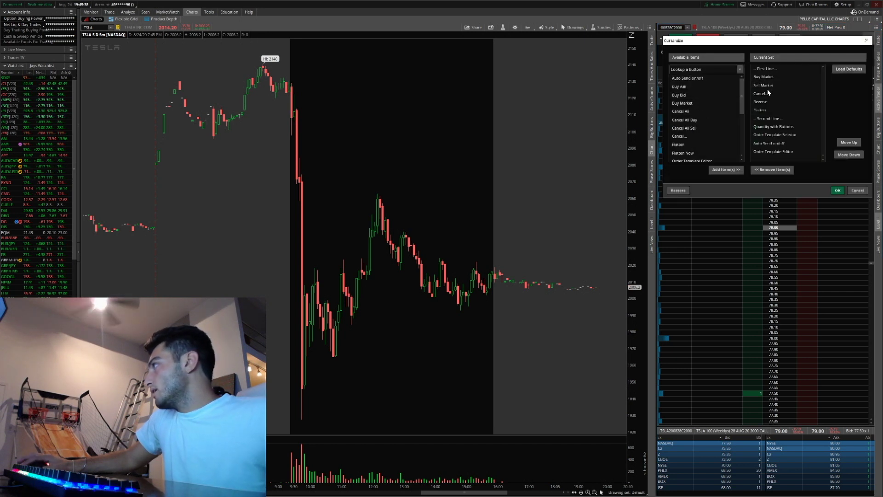
Step: Move Quantity with Buttons, then Auto Send on/off, directly after Reverse and apply the layout
click(775, 127)
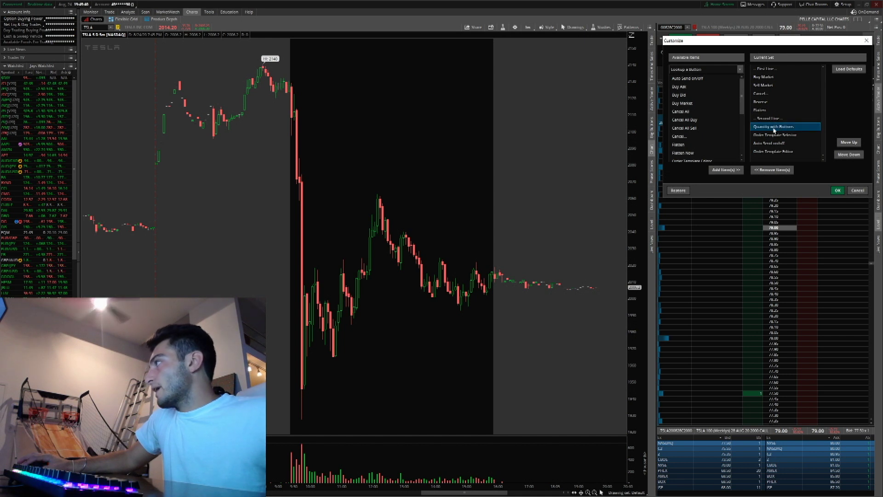
click(772, 121)
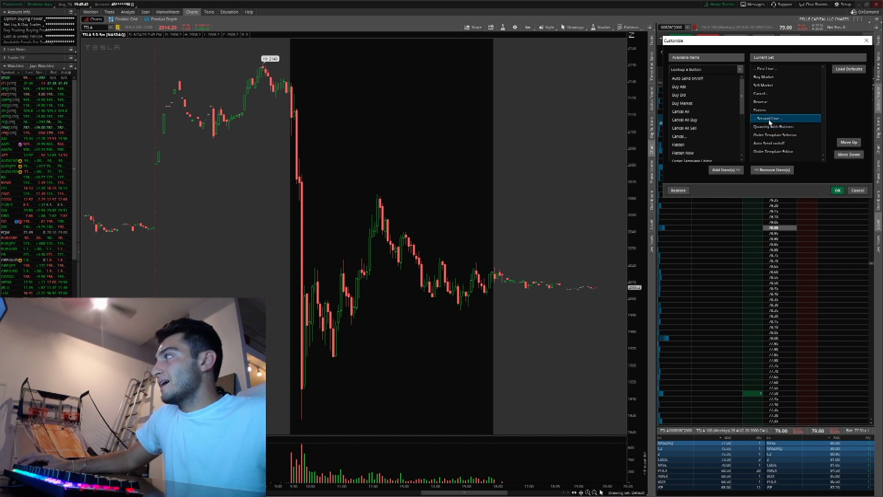
click(771, 129)
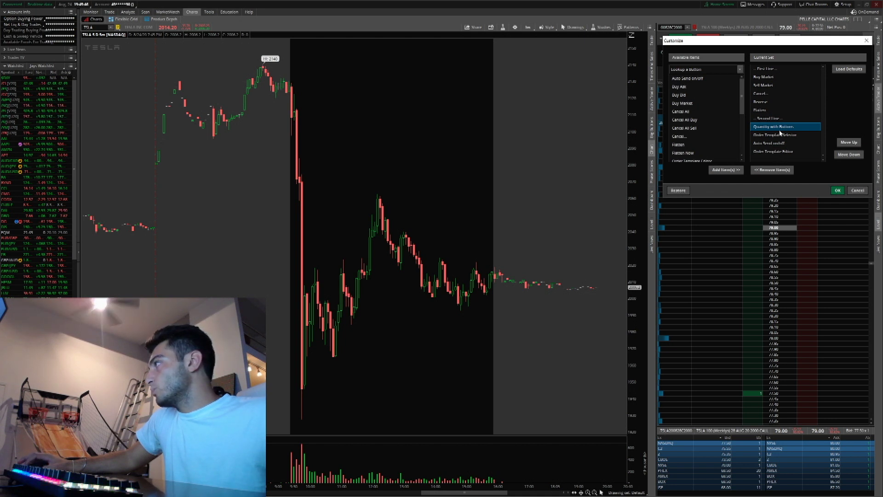
drag(775, 114, 776, 116)
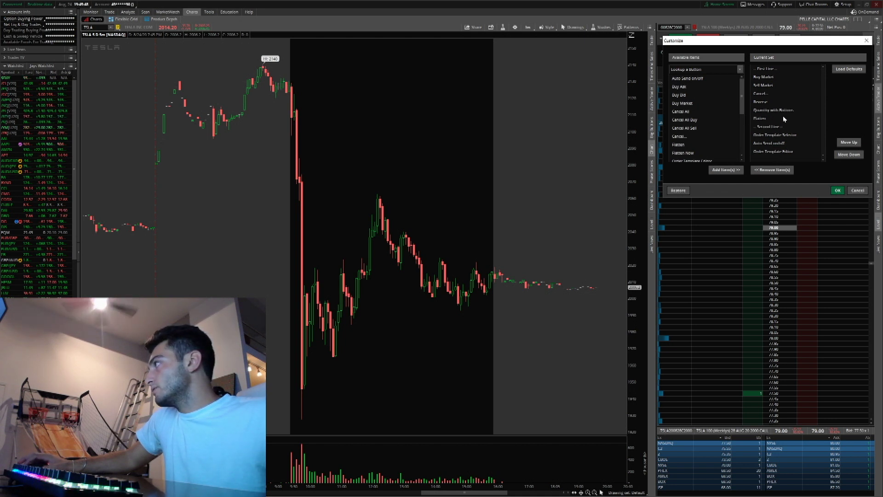
click(772, 144)
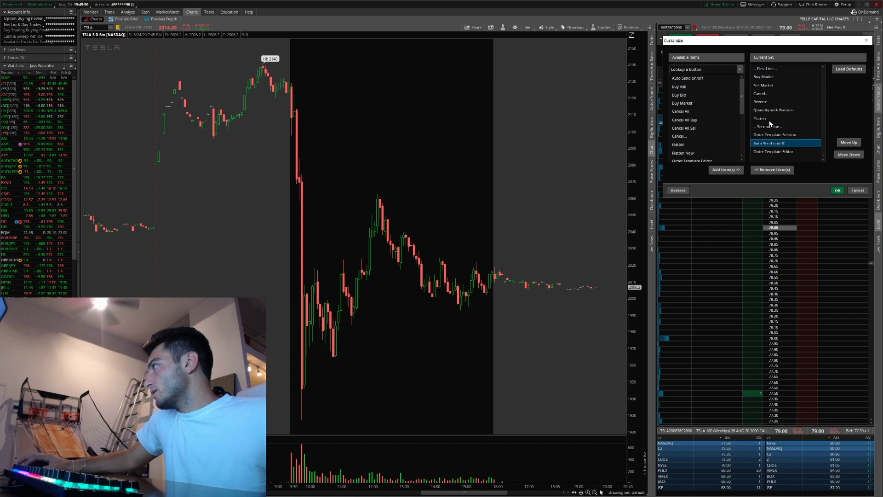
drag(770, 123, 771, 116)
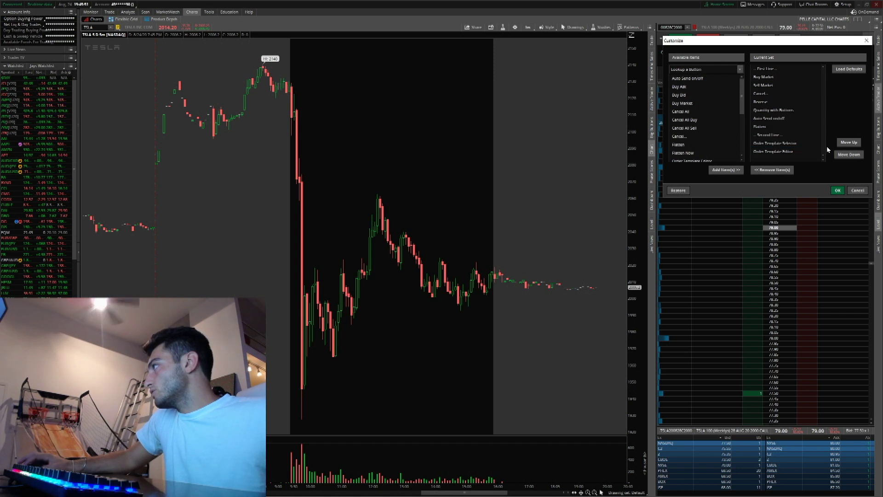
click(843, 191)
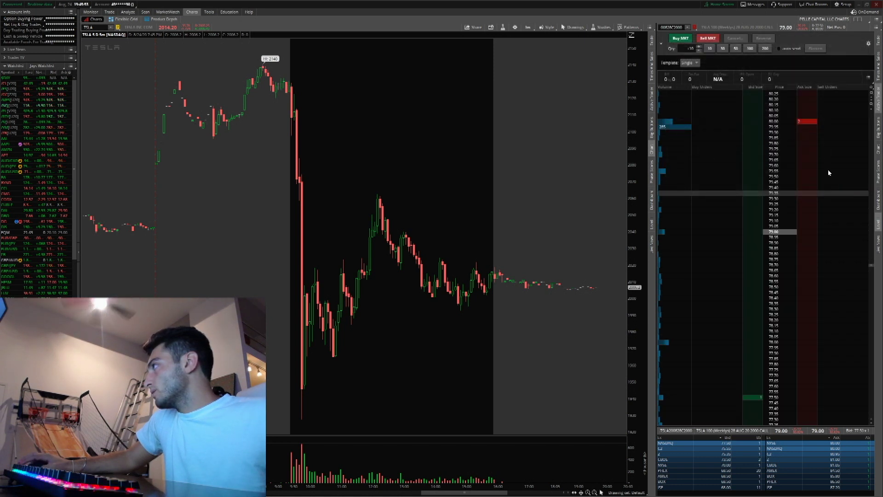
Step: Collapse the order template row out of the Active Trader ladder
click(663, 45)
click(663, 45)
click(663, 45)
click(663, 45)
click(663, 46)
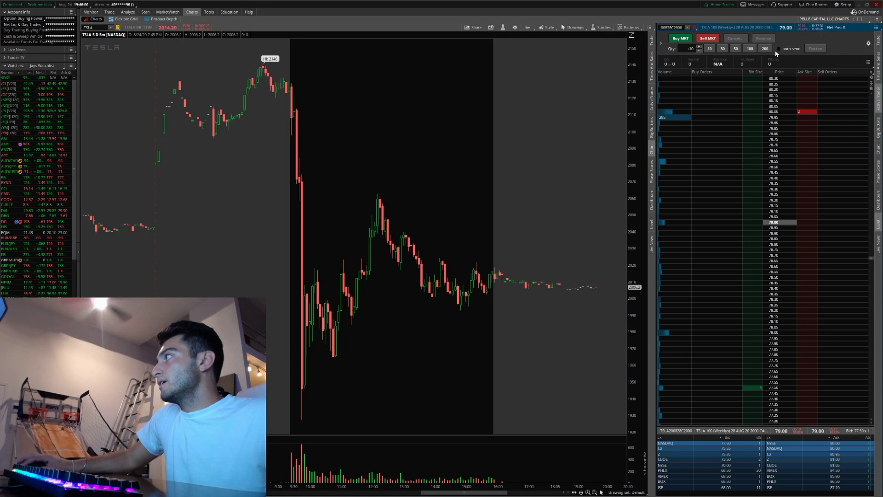
Step: Stage a test buy limit for 10 at 79.00 on the ladder and turn auto send off
click(762, 223)
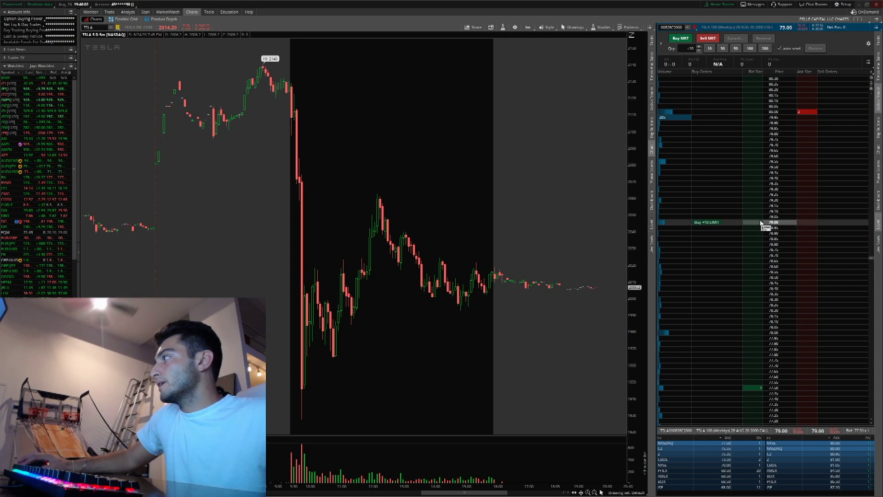
click(782, 52)
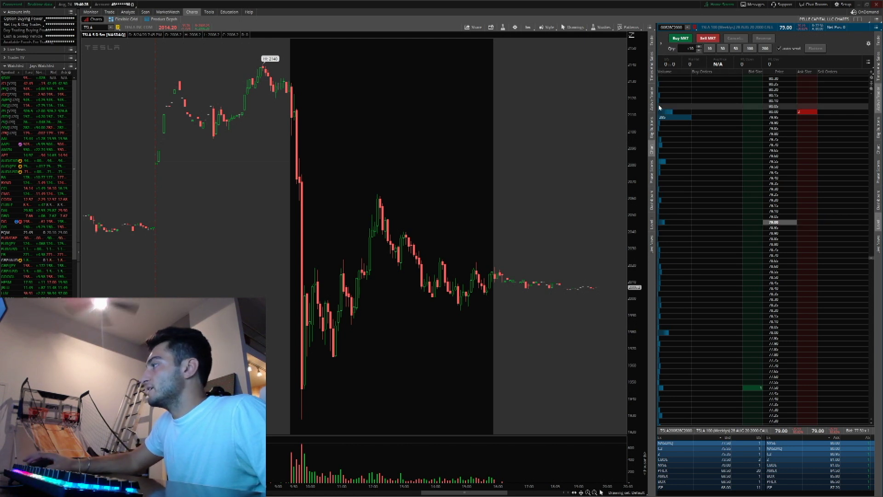
click(109, 13)
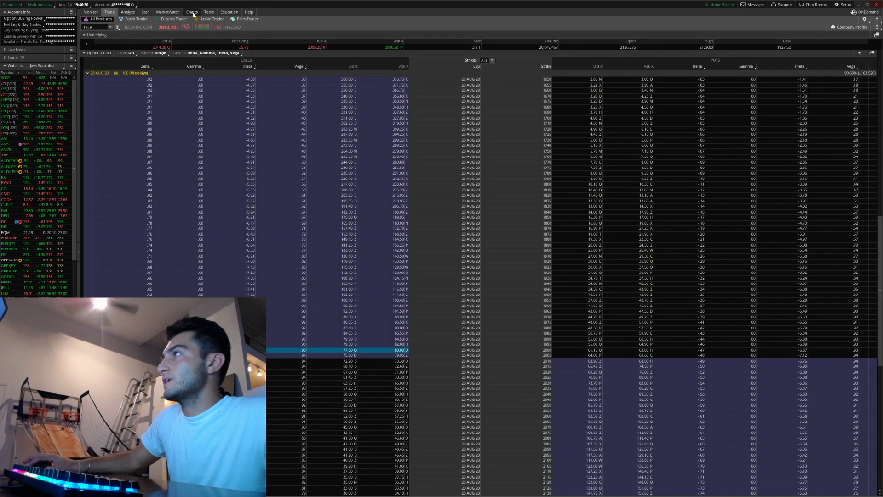
Step: Stage a buy order at the ask for the 28 AUG 20 2000 call, then return to Charts
click(398, 351)
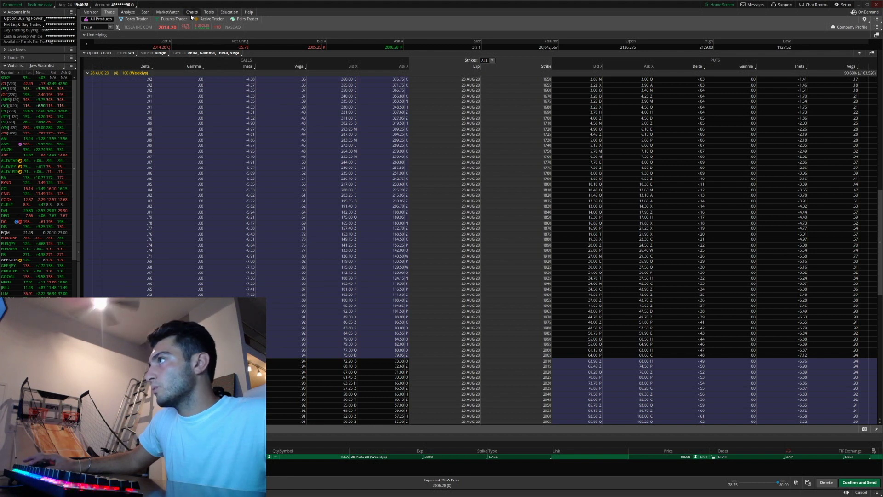
click(192, 12)
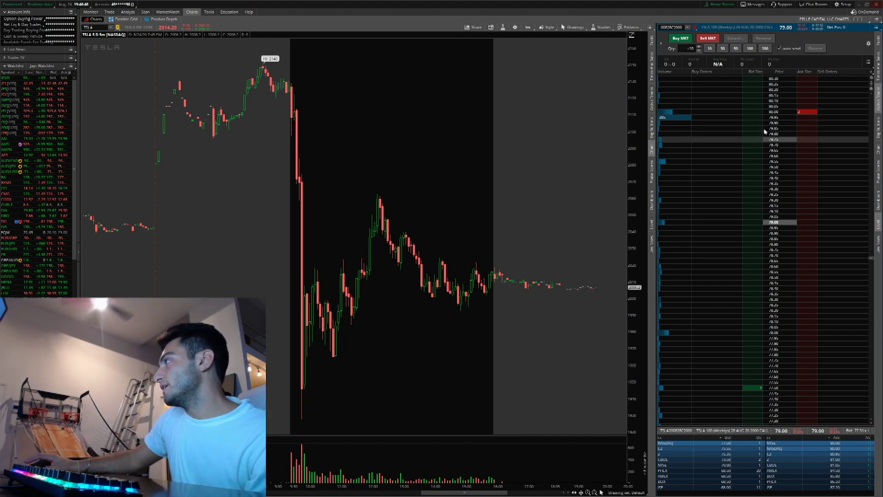
click(860, 27)
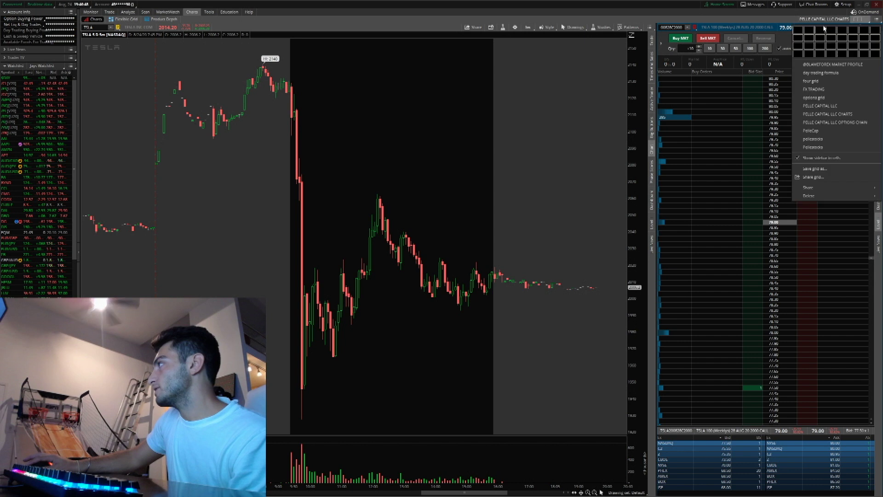
click(820, 30)
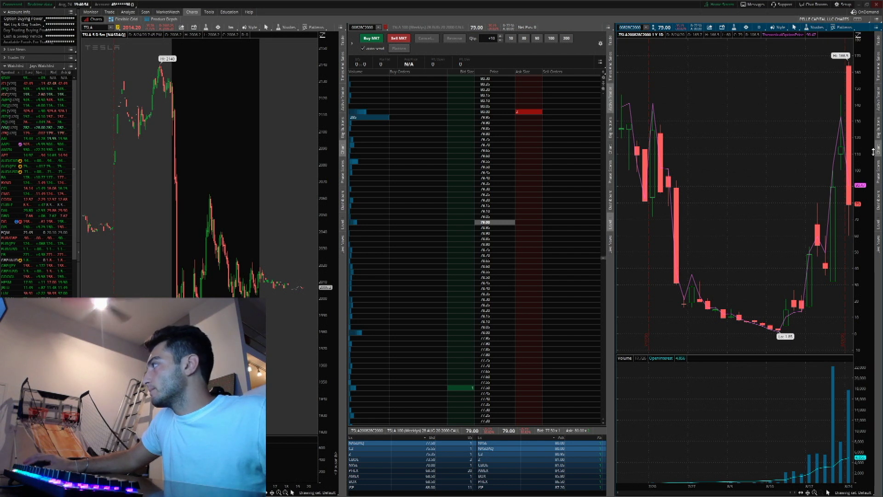
click(878, 194)
click(880, 215)
click(879, 99)
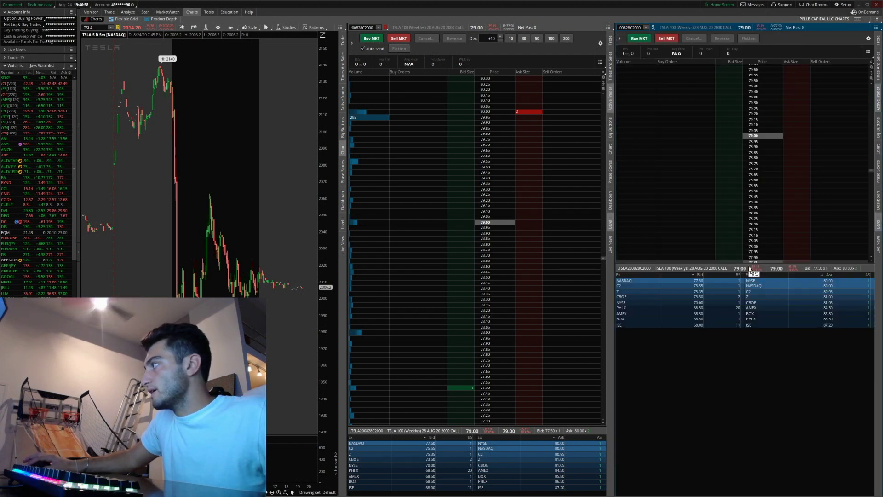
drag(746, 263, 747, 426)
click(860, 19)
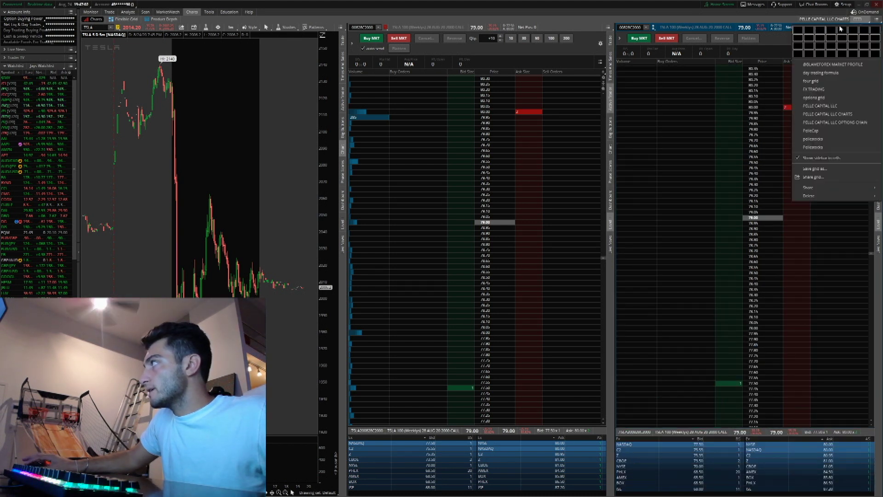
click(613, 9)
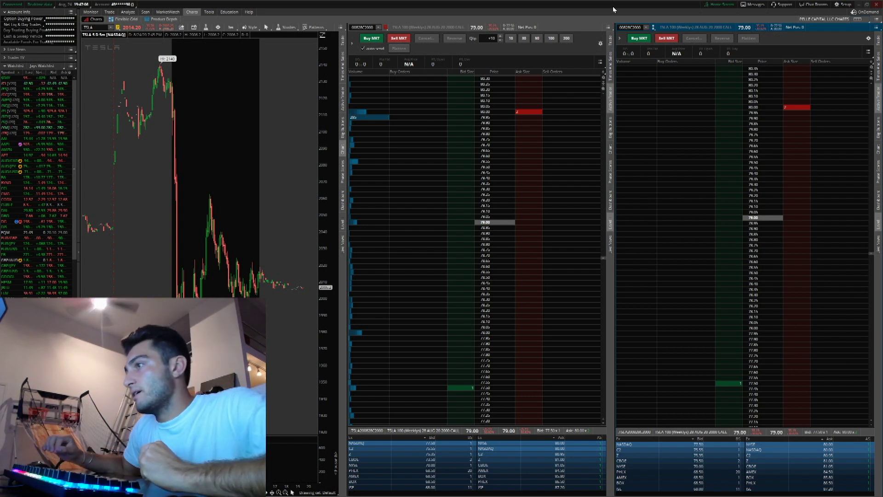
click(858, 19)
click(807, 30)
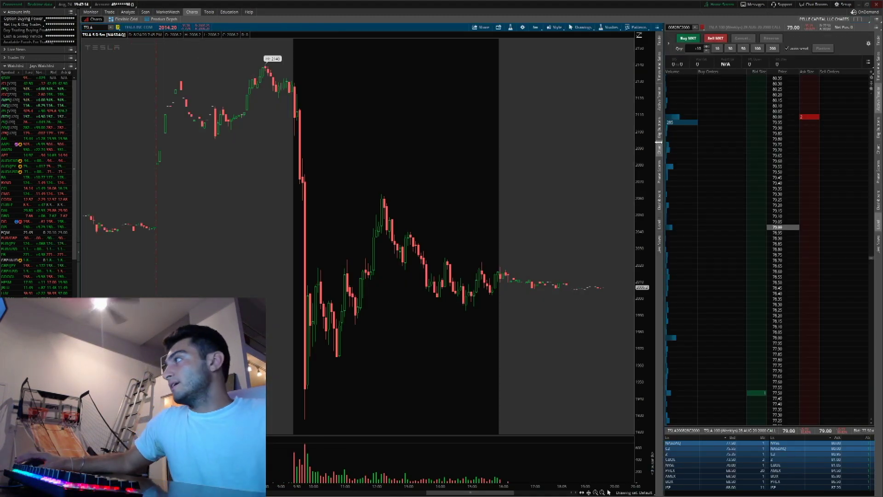
Step: Place a buy limit for 10 at 79.00 and a sell limit for 10 at 79.60 on the ladder
scroll(749, 219, up, 2)
scroll(750, 217, up, 7)
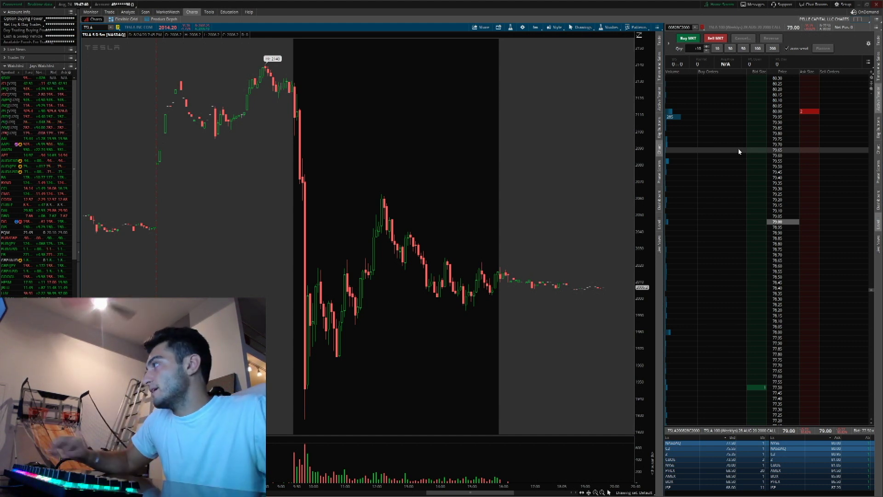
click(757, 223)
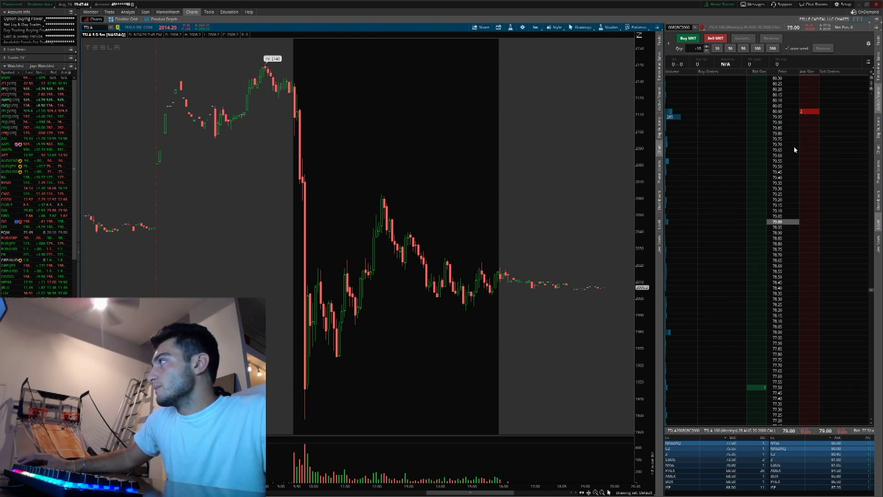
click(809, 156)
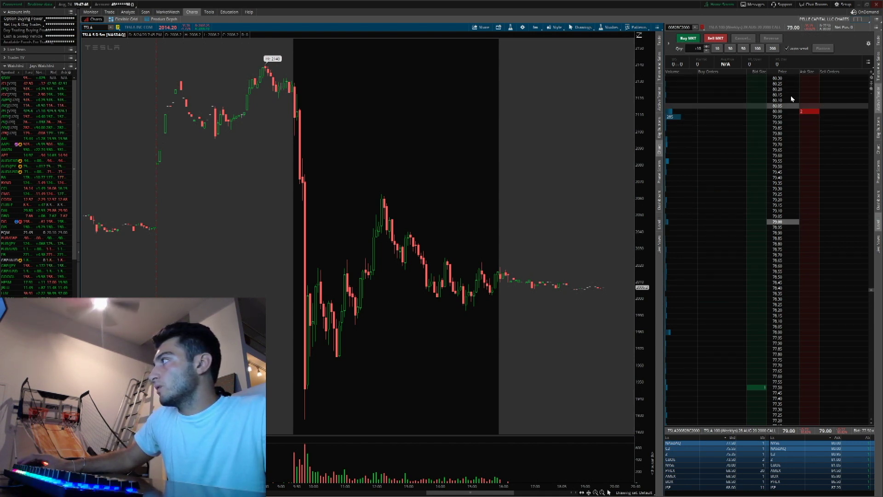
Step: Place a buy limit at 79.70, move it down to 78.95, then cancel it
click(755, 145)
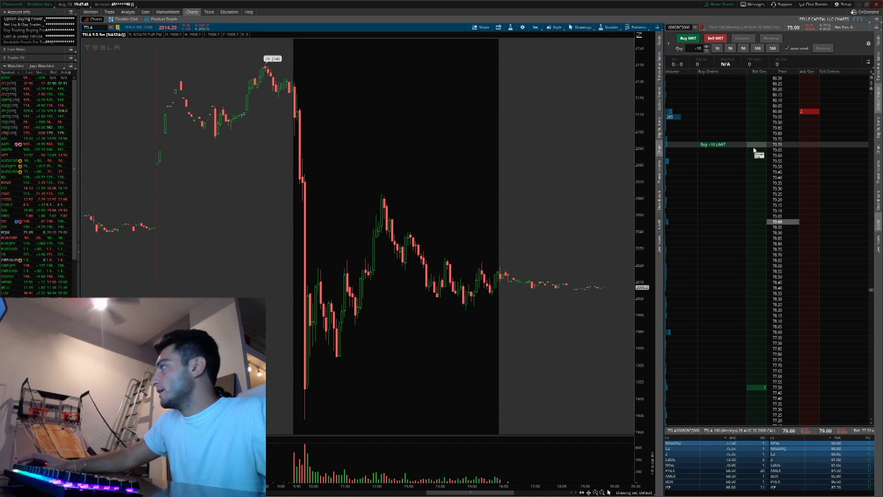
drag(755, 150, 760, 228)
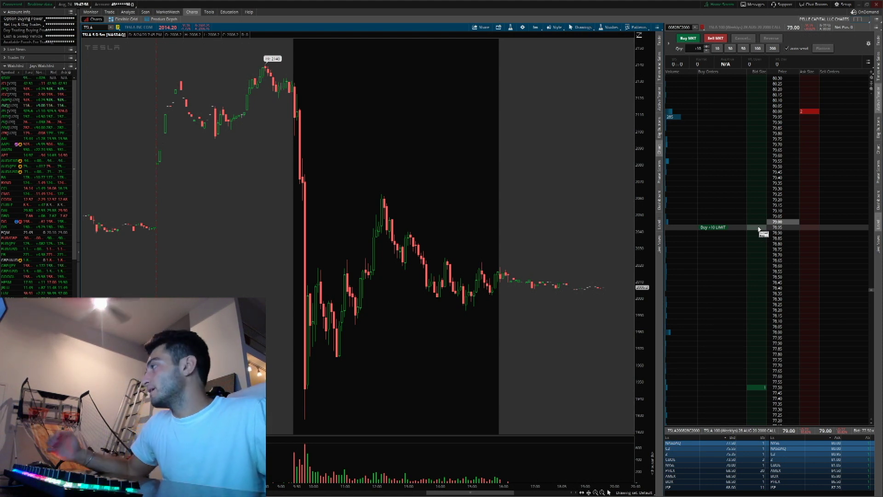
click(759, 229)
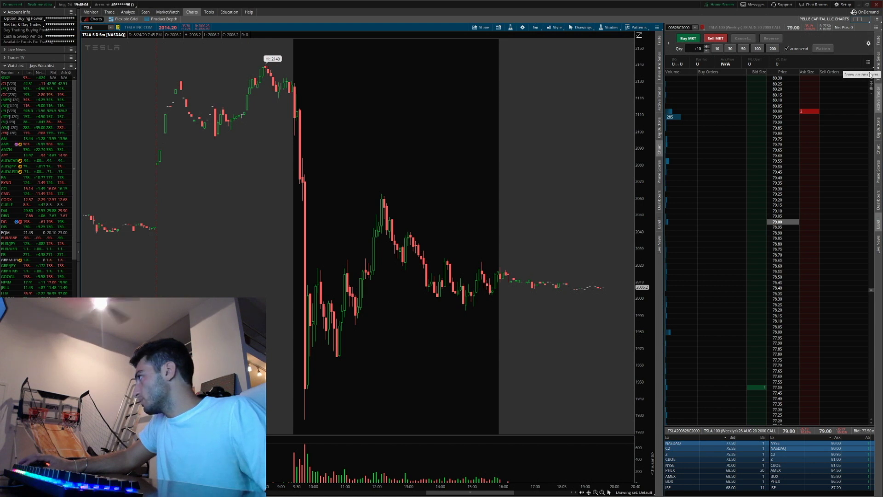
click(871, 74)
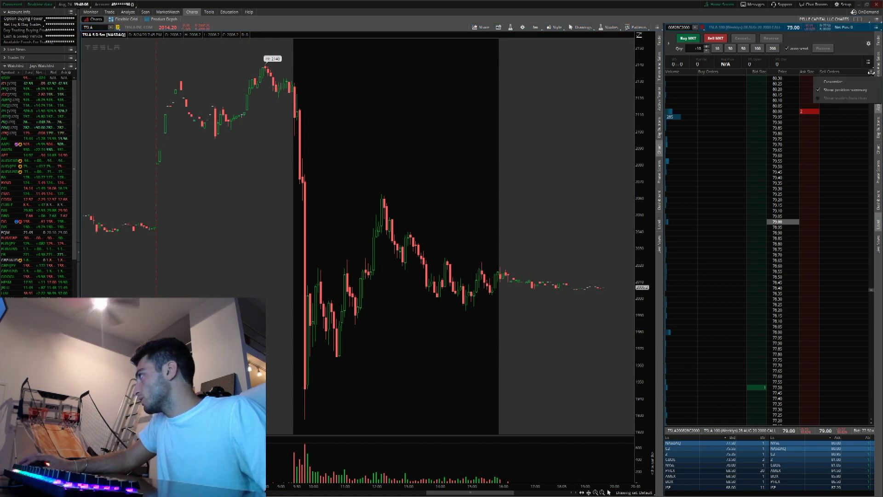
Step: Add a P/L Open column to the 2000-call Active Trader ladder via Customize
click(860, 82)
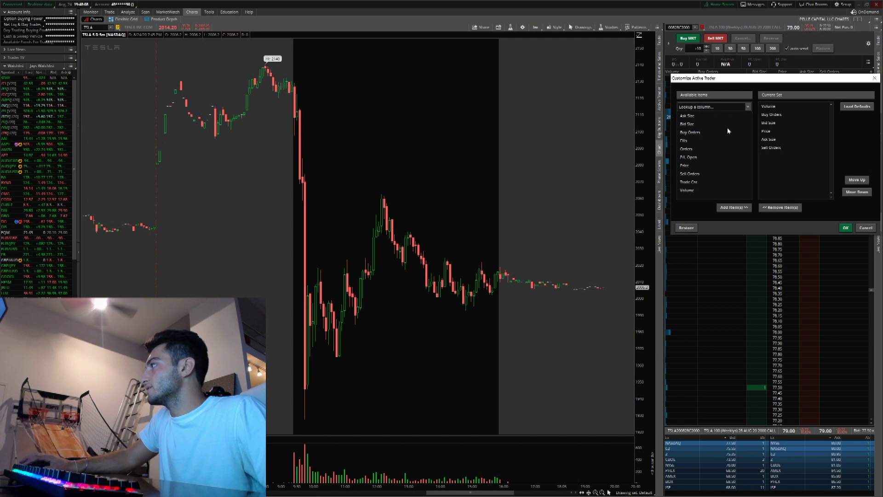
click(709, 157)
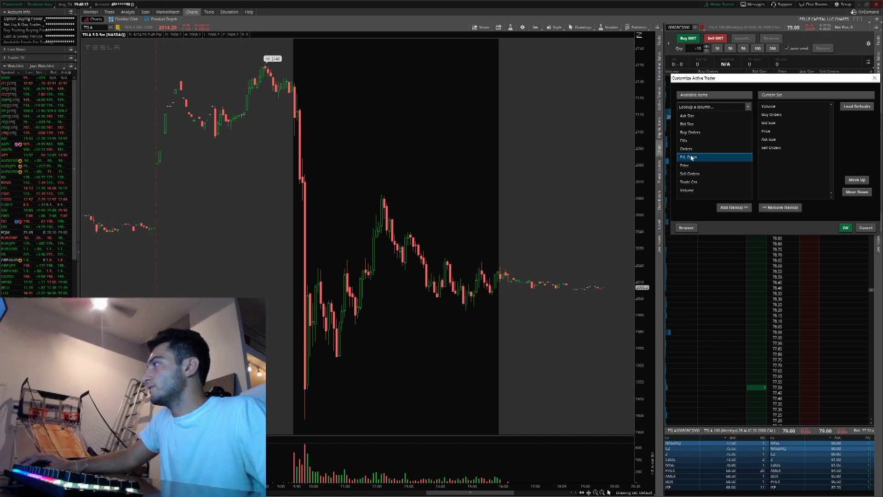
click(734, 208)
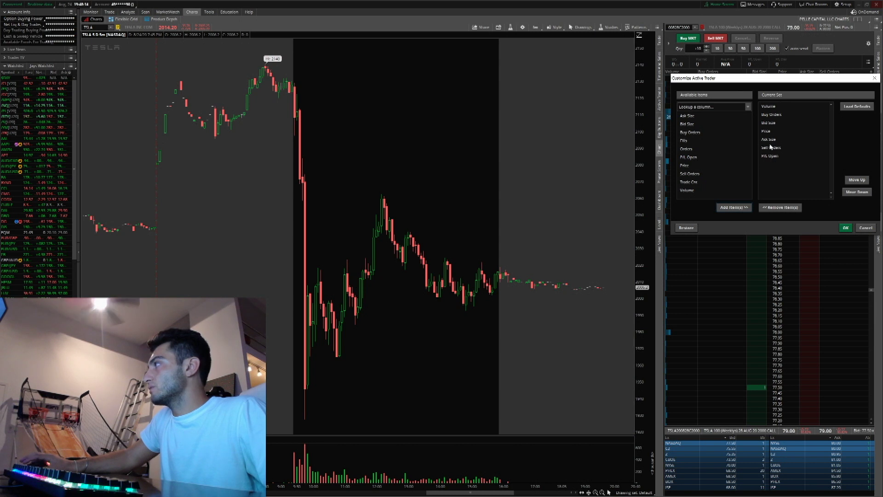
click(845, 227)
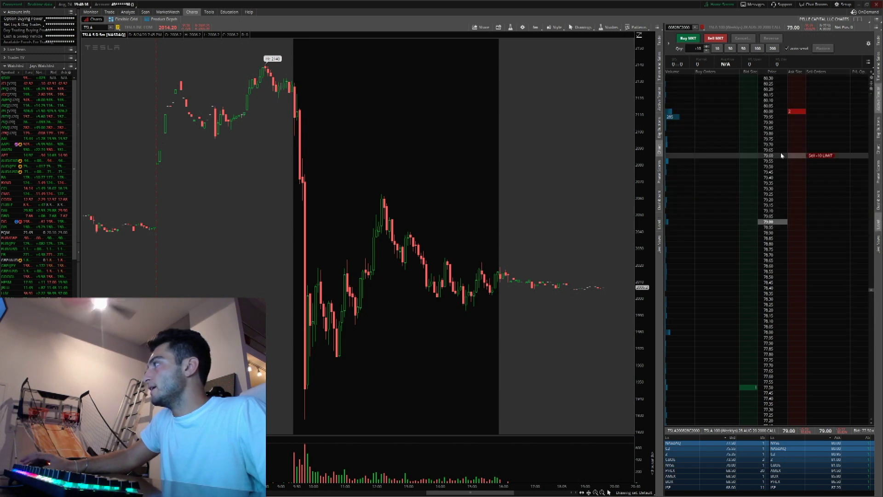
Step: Place then cancel a sell 10 at 79.05, zoom the chart, and place a buy 10 at 79.00
click(830, 219)
click(831, 221)
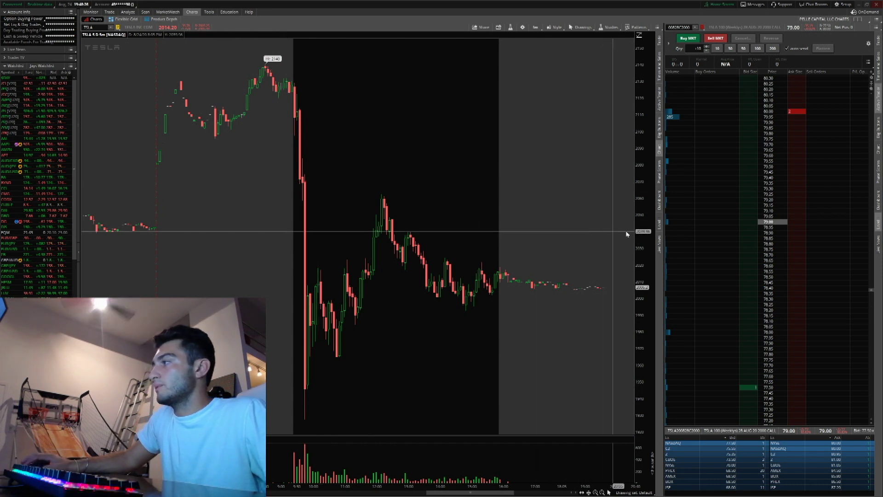
drag(629, 232, 115, 229)
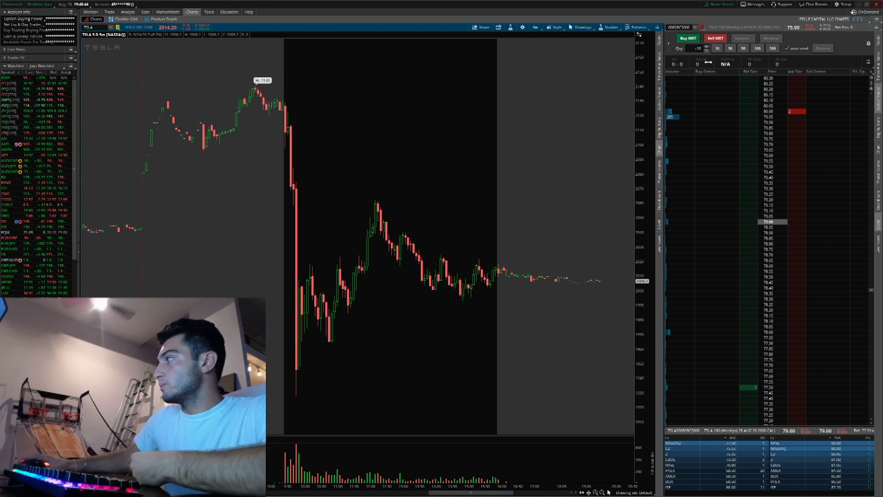
click(751, 223)
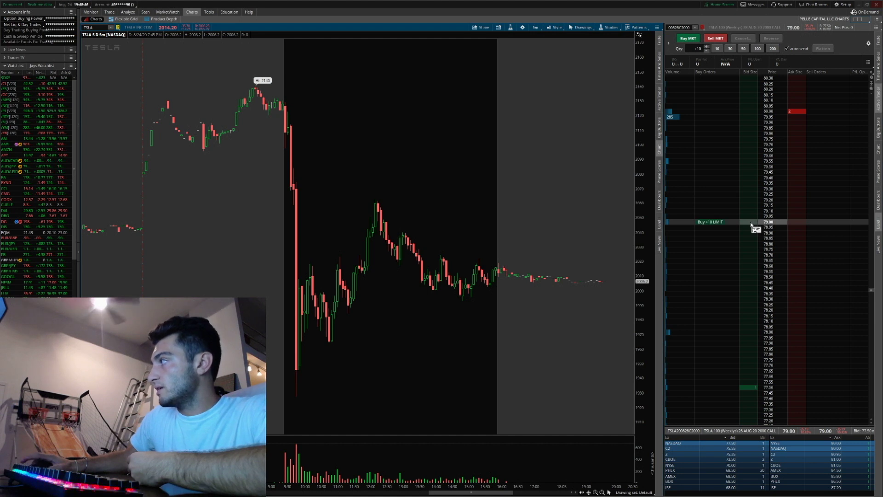